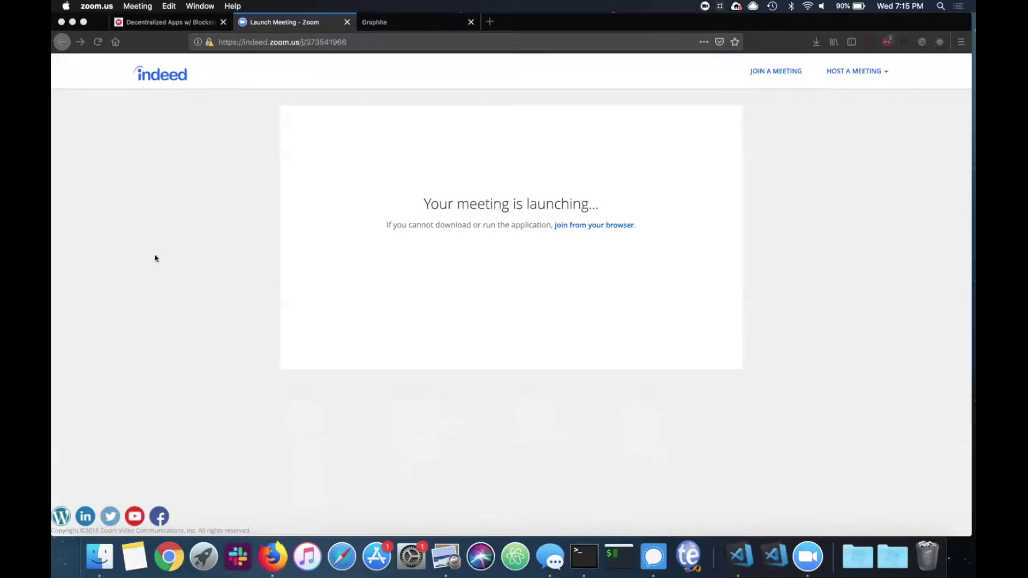
Step: Bring the Firefox window showing the Zoom launch page back to the front
left_click(525, 81)
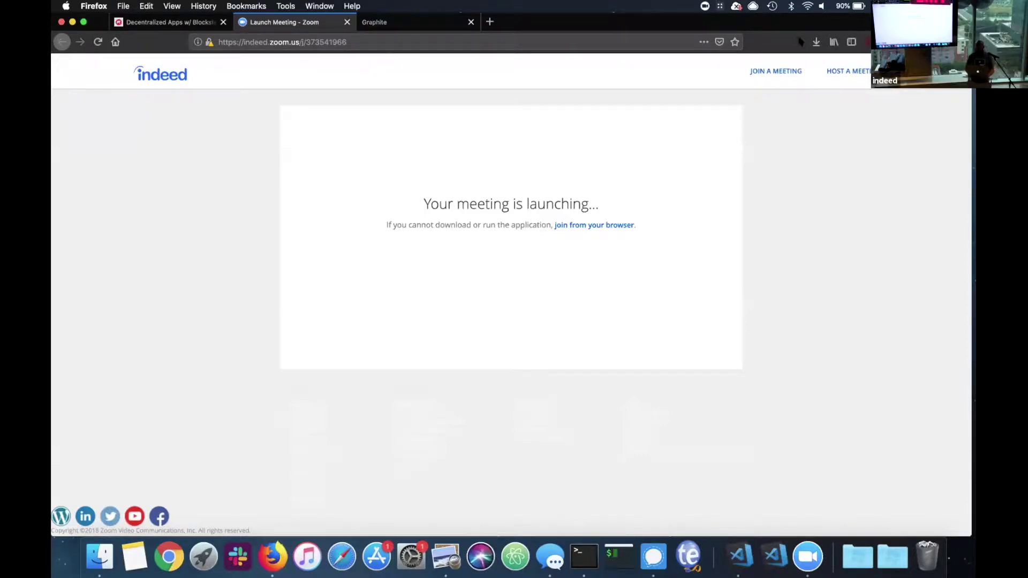
Step: Show the Decentralized Apps w/ Blockstack meetup page, nudge the window down, then switch to Graphite
left_click(170, 22)
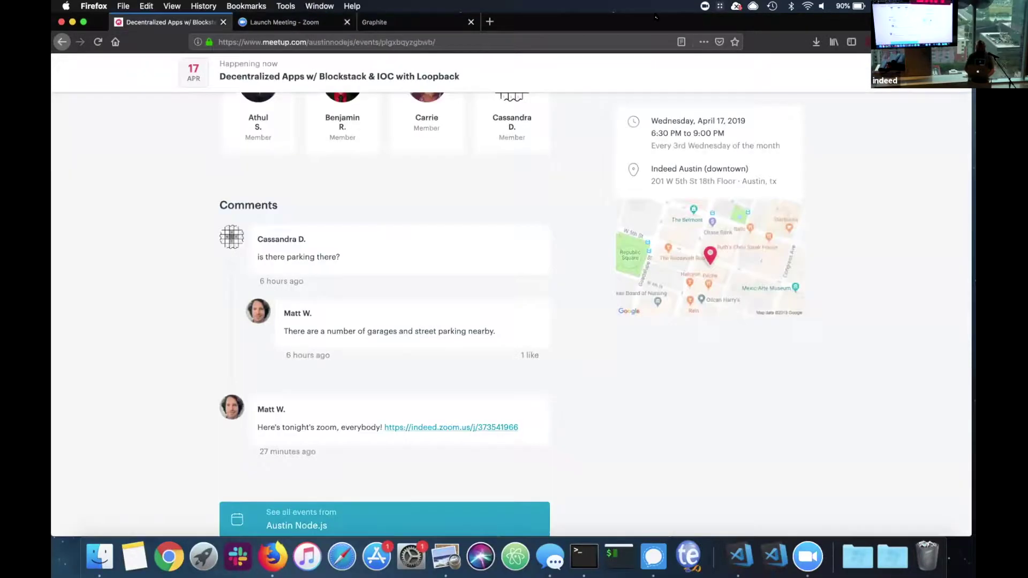
left_click_drag(813, 20, 815, 44)
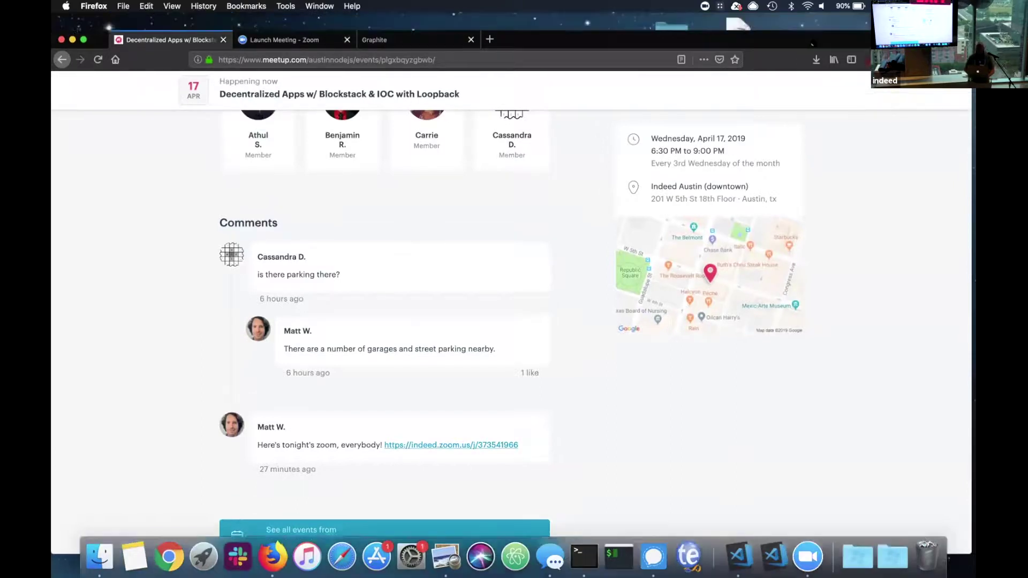
left_click(392, 45)
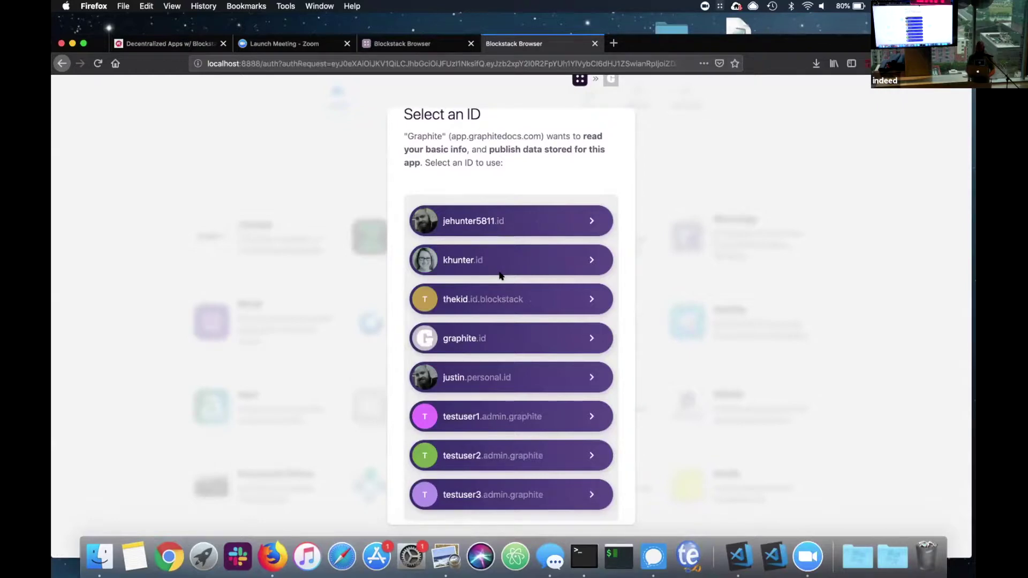
Step: Sign in to Graphite with the graphite.id ID and skip the welcome tour
left_click(463, 346)
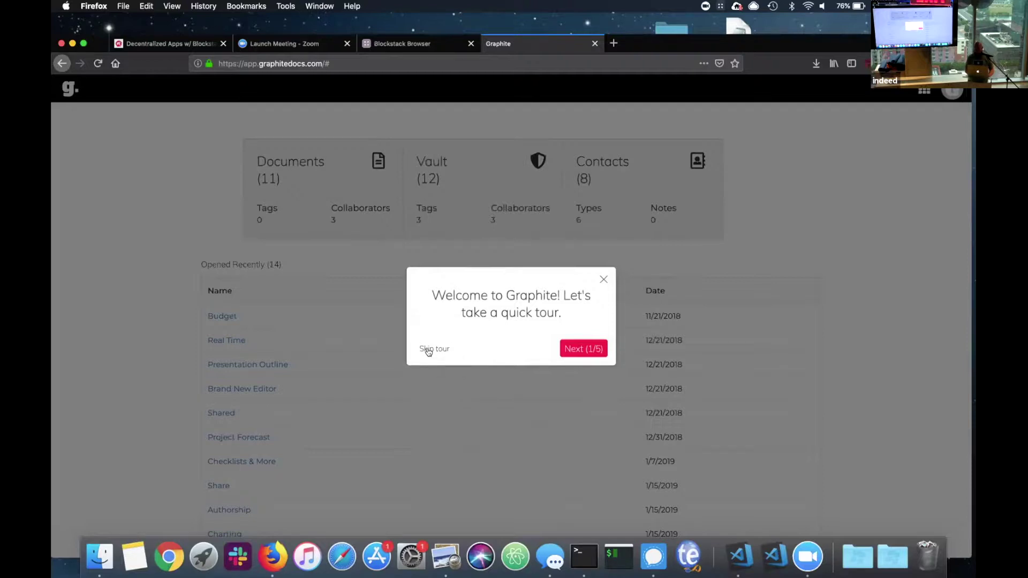
left_click(429, 350)
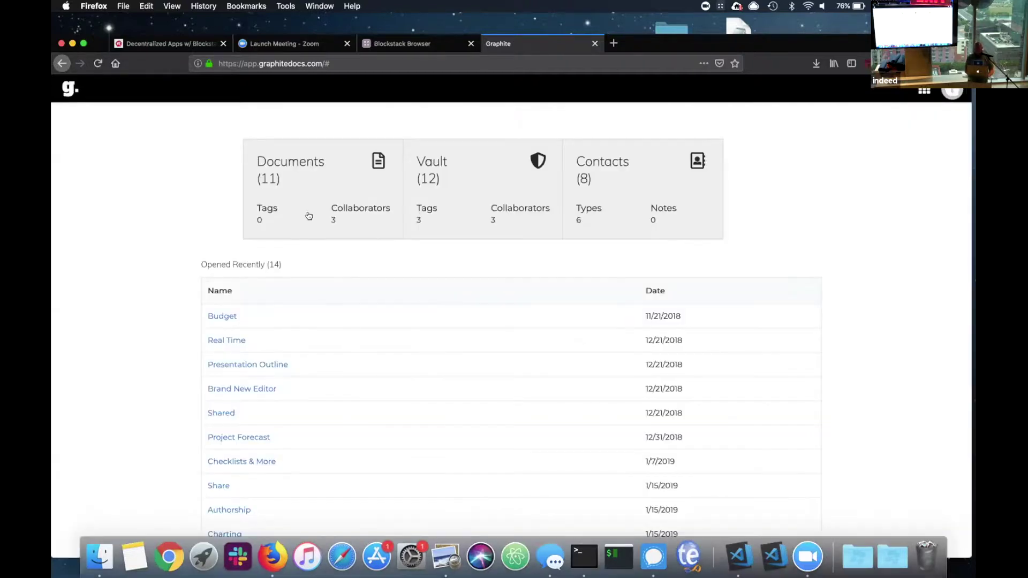
Step: Open the Documents list of 11 documents and reveal its tag, collaborator and date filters
left_click(294, 165)
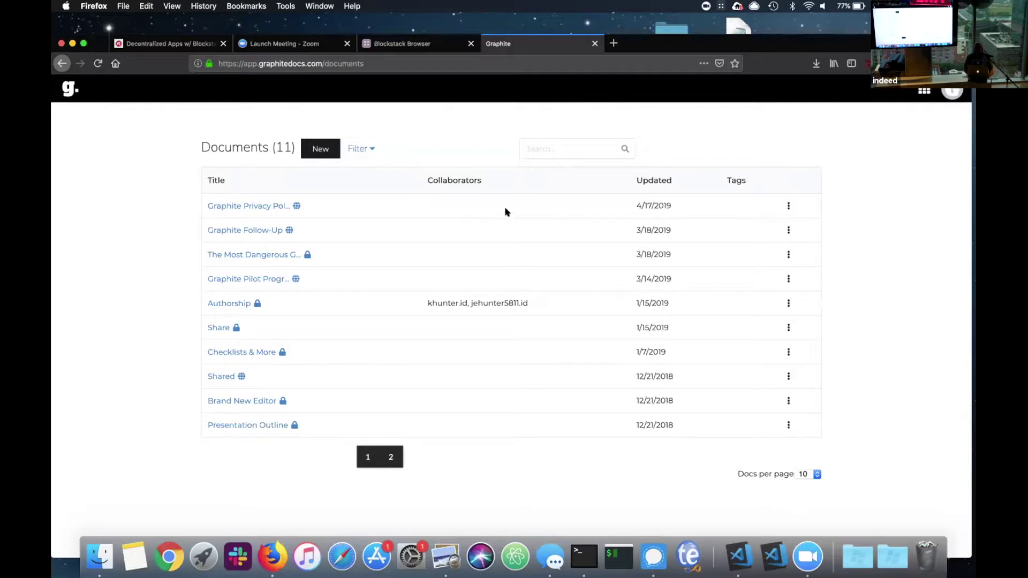
left_click(365, 150)
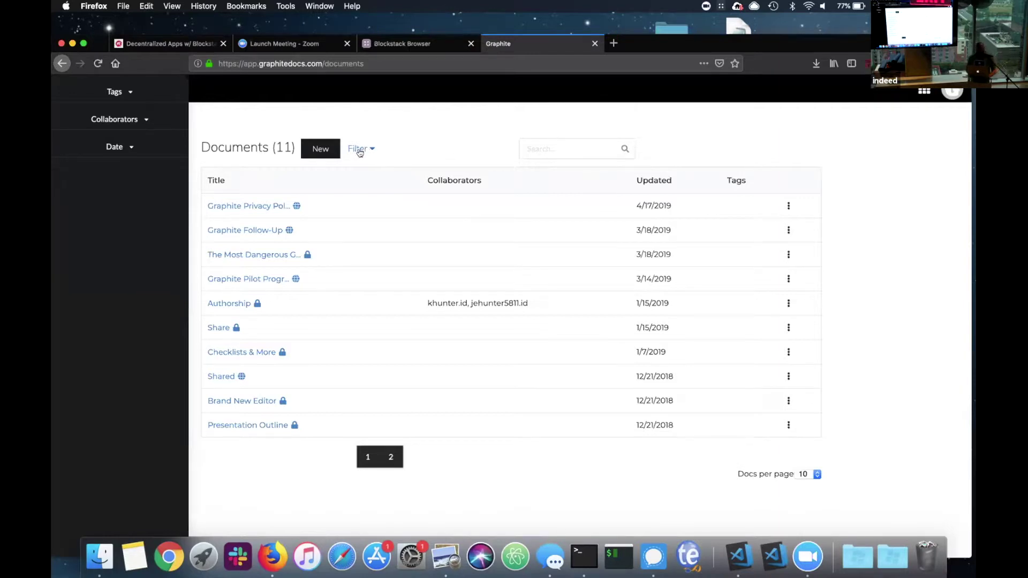
Step: Check the Collaborators filter dropdown, then close the filter sidebar
left_click(141, 119)
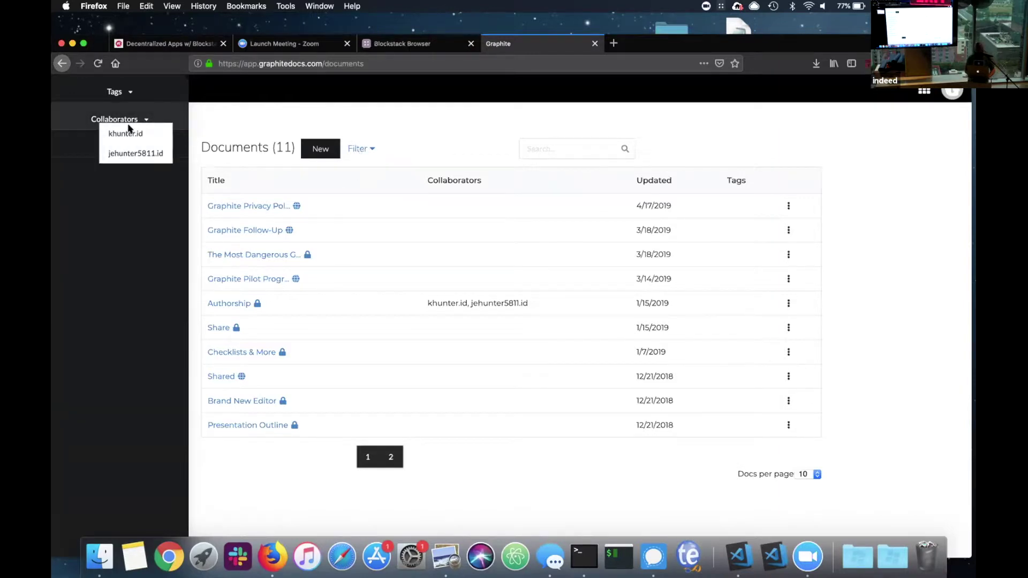
left_click(253, 128)
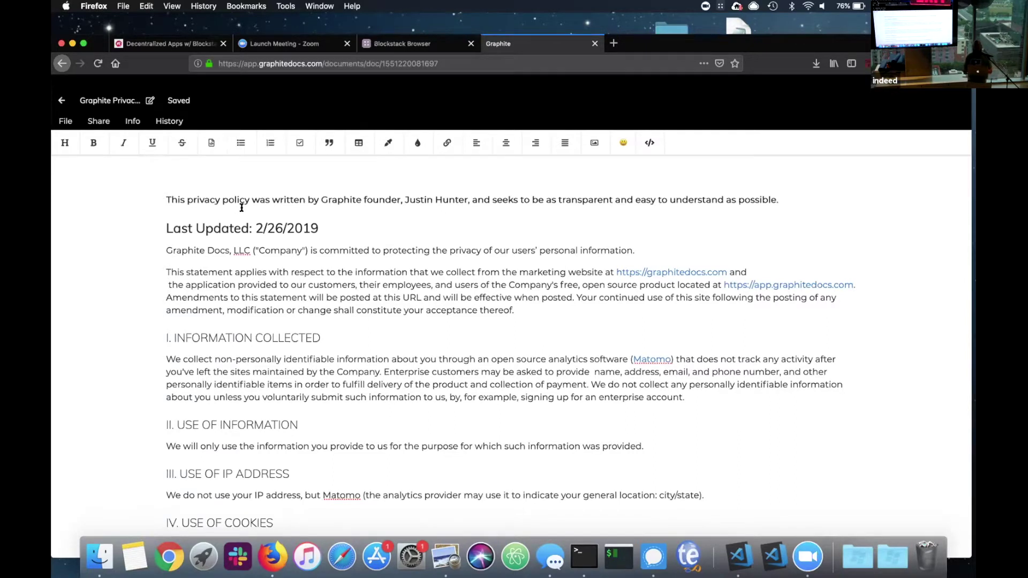
Step: Load graphitedocs.com in a new tab and scroll through its homepage
left_click(614, 43)
type("graphitedocs.com/")
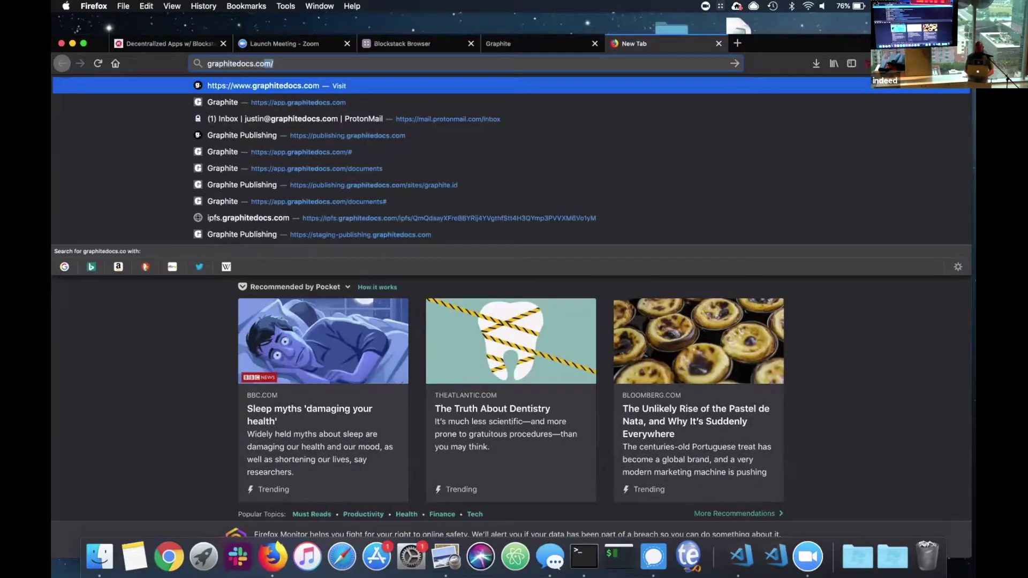
key("Return")
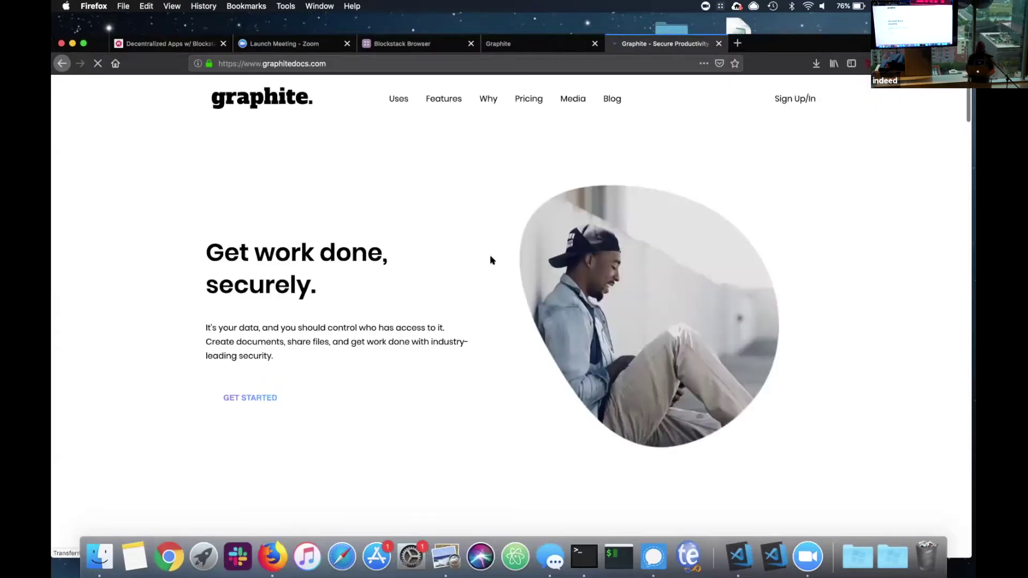
scroll(490, 257, "down", 8)
scroll(490, 257, "down", 20)
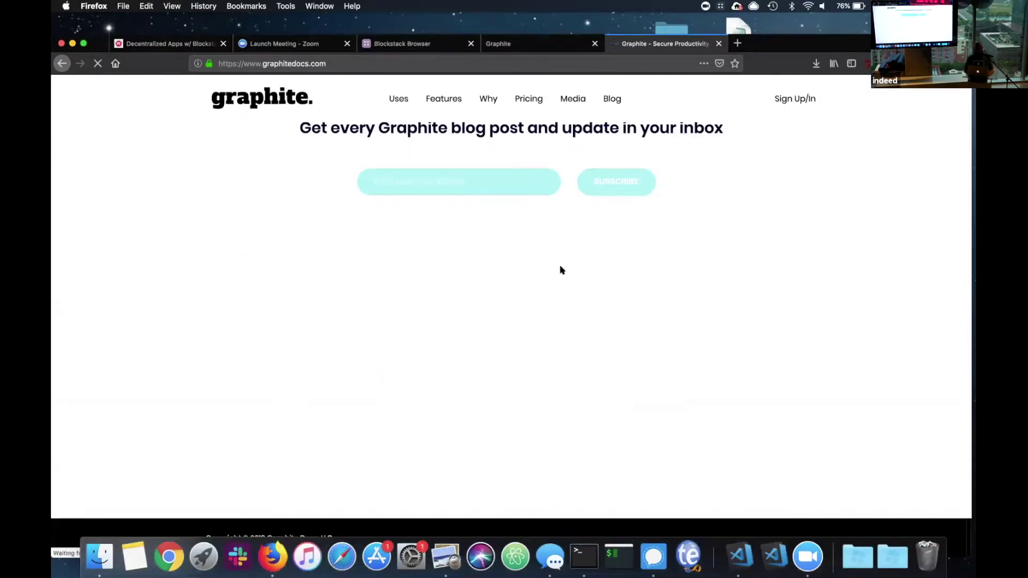
scroll(559, 270, "up", 1)
scroll(559, 270, "down", 1)
left_click_drag(786, 36, 785, 15)
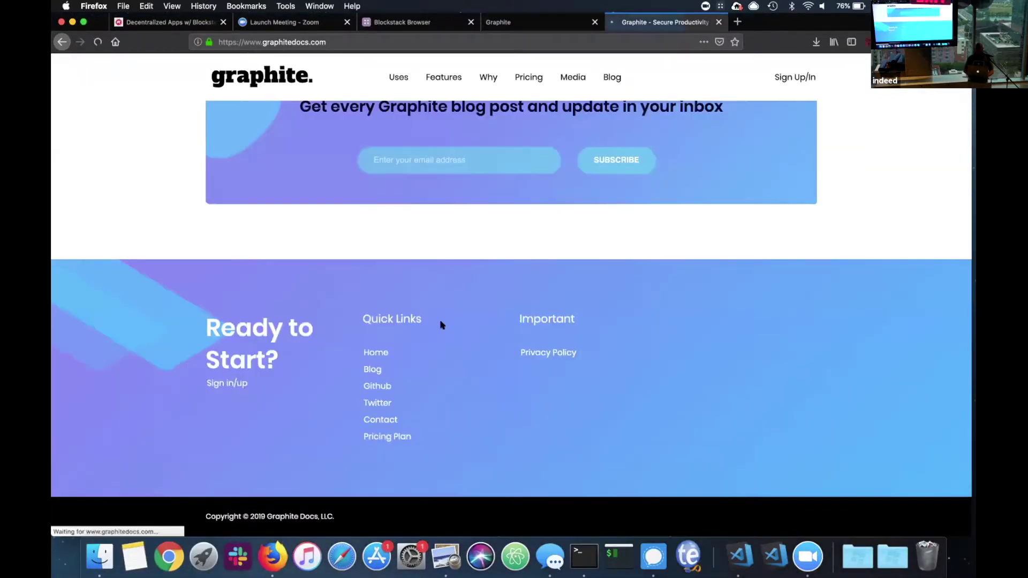
Step: Open the read-only Graphite privacy policy from the homepage footer's Important links
left_click(555, 352)
scroll(494, 294, "down", 10)
right_click(496, 355)
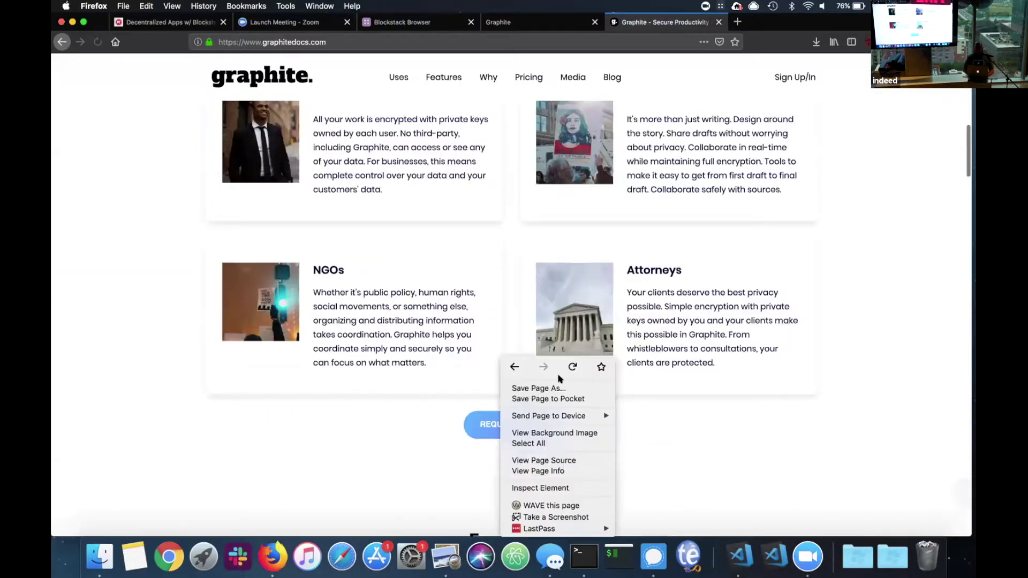
left_click(701, 460)
scroll(700, 461, "down", 10)
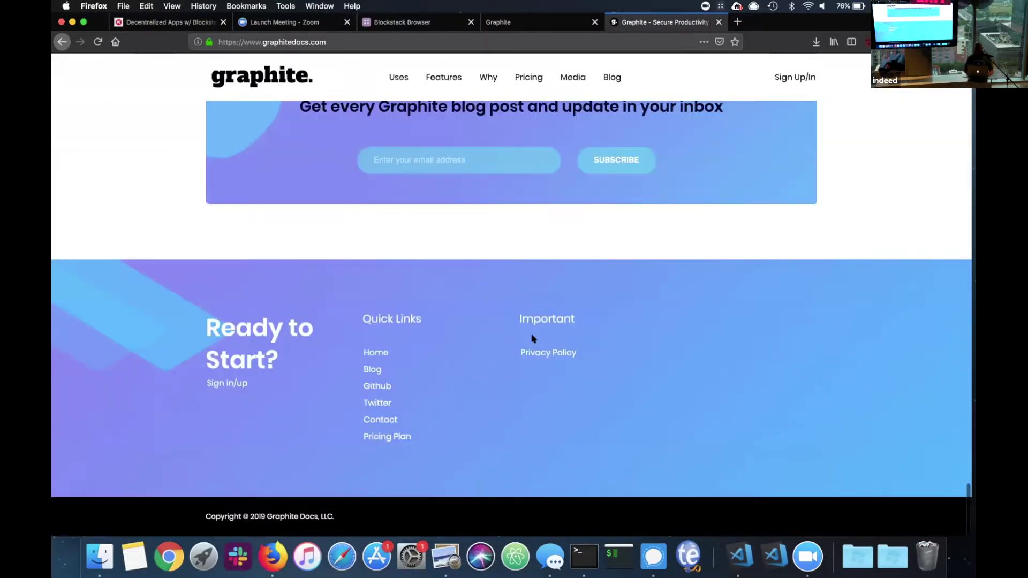
left_click(538, 353)
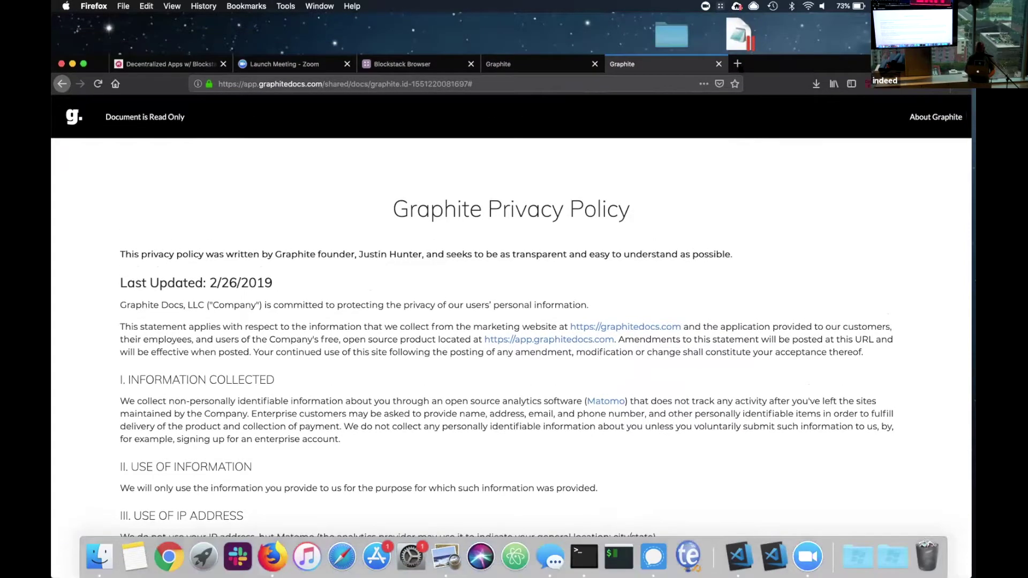
Step: Switch to the editable privacy policy, place the caret after its Last Updated date, then go back
left_click(561, 66)
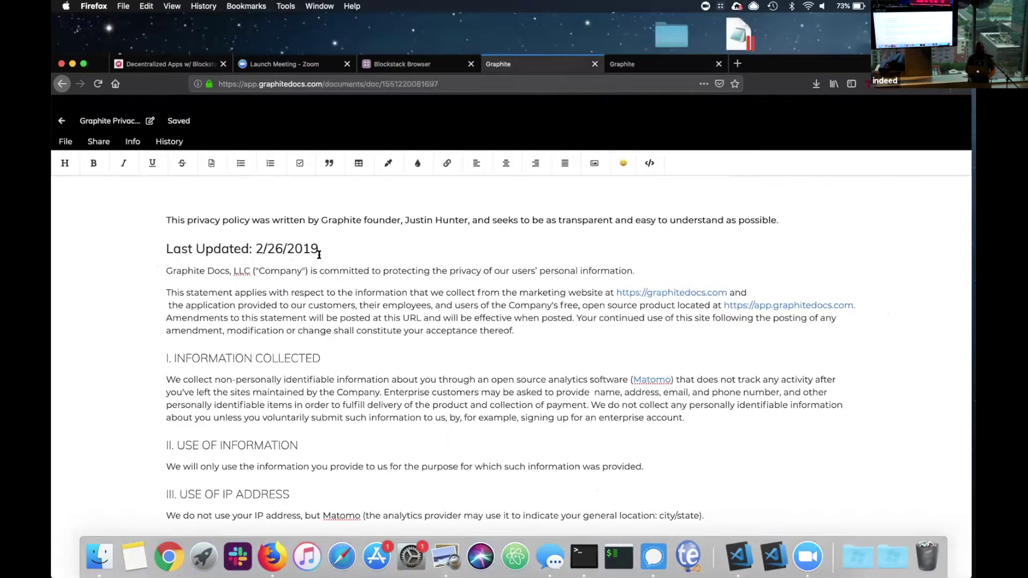
left_click(282, 247)
left_click(320, 248)
left_click(60, 122)
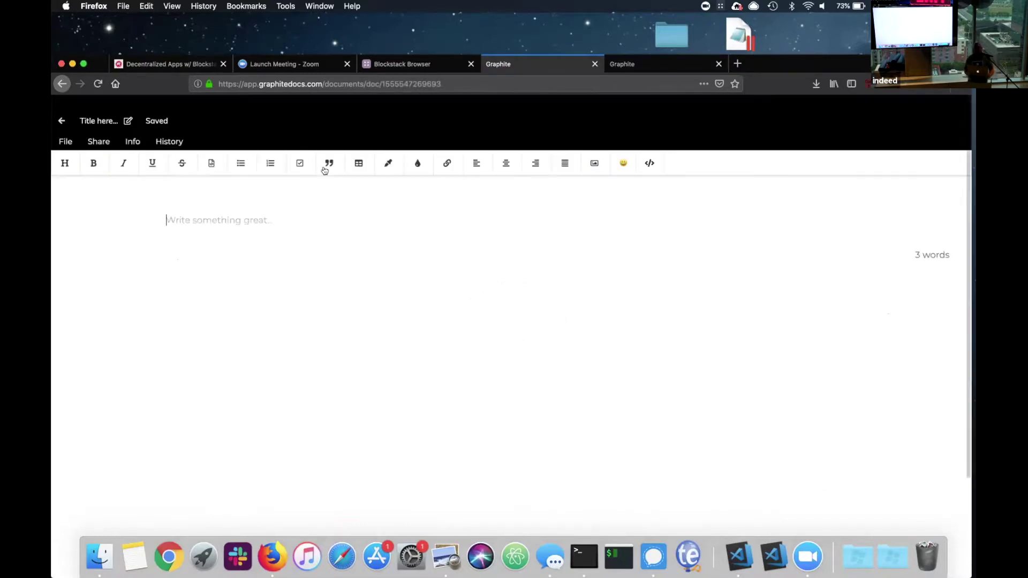
Step: Rename the new document to 'Austin NodeJS Meetup' and save the title
left_click(114, 123)
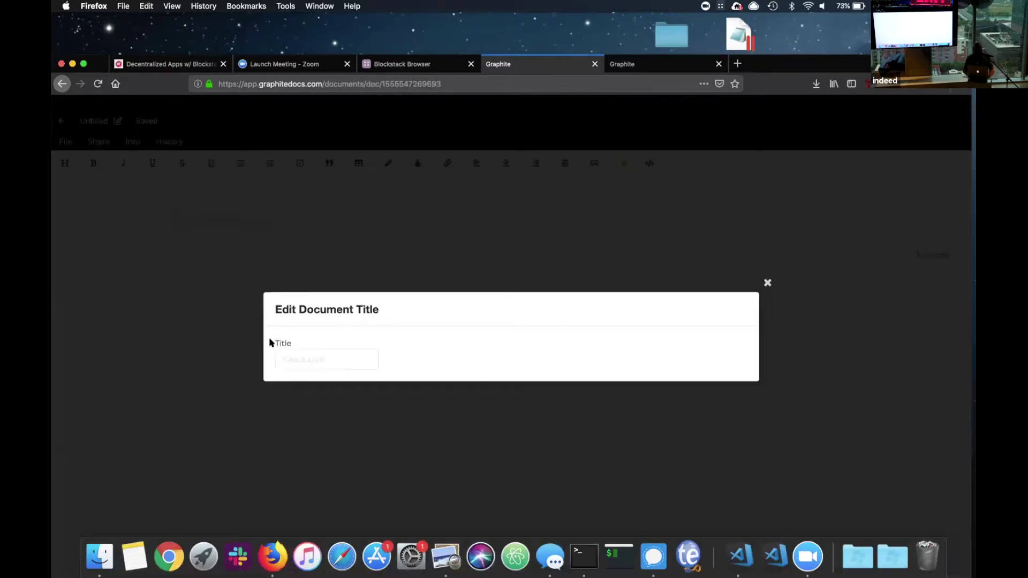
type("Austi")
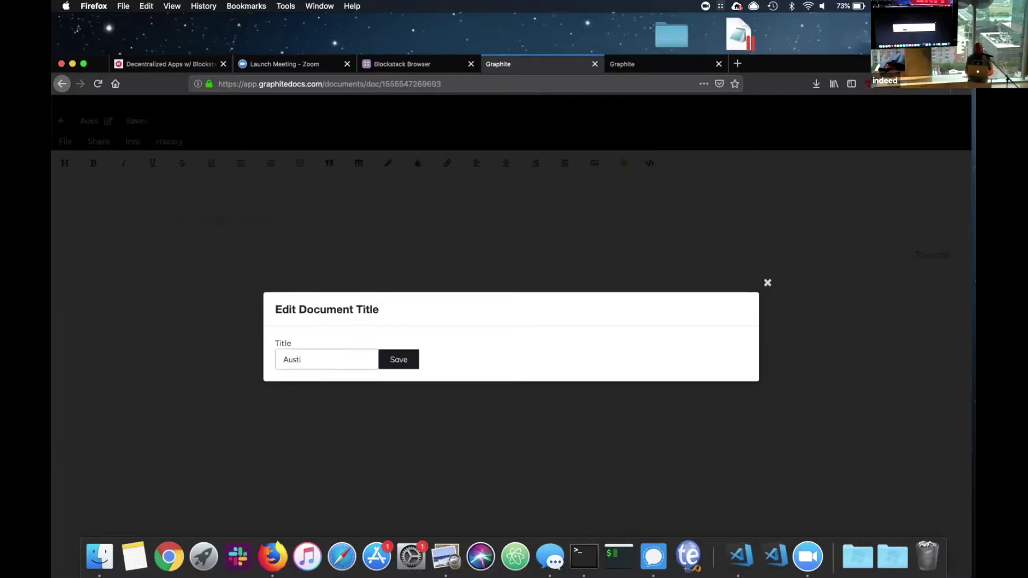
type("n Node")
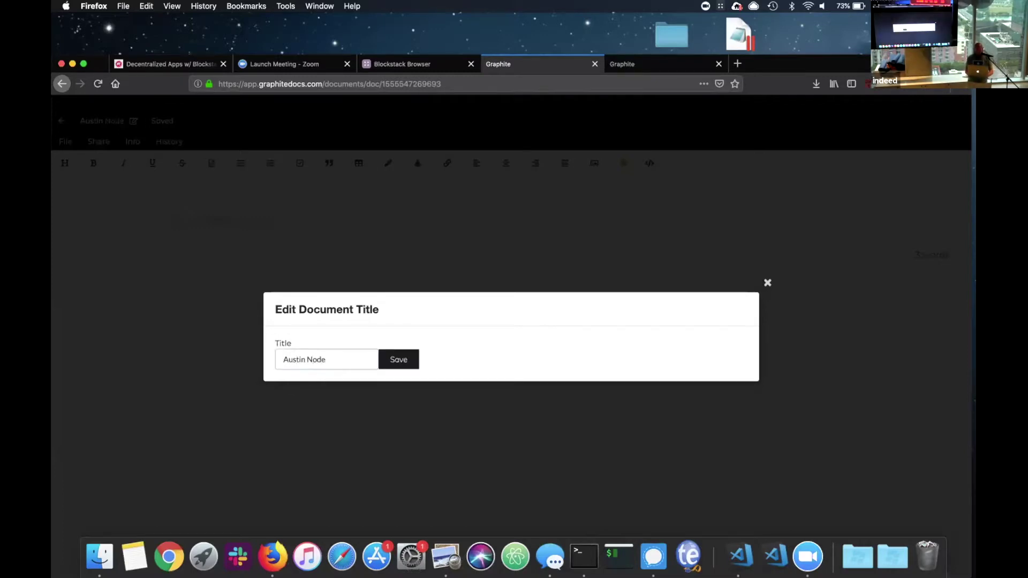
type("JS Meetup")
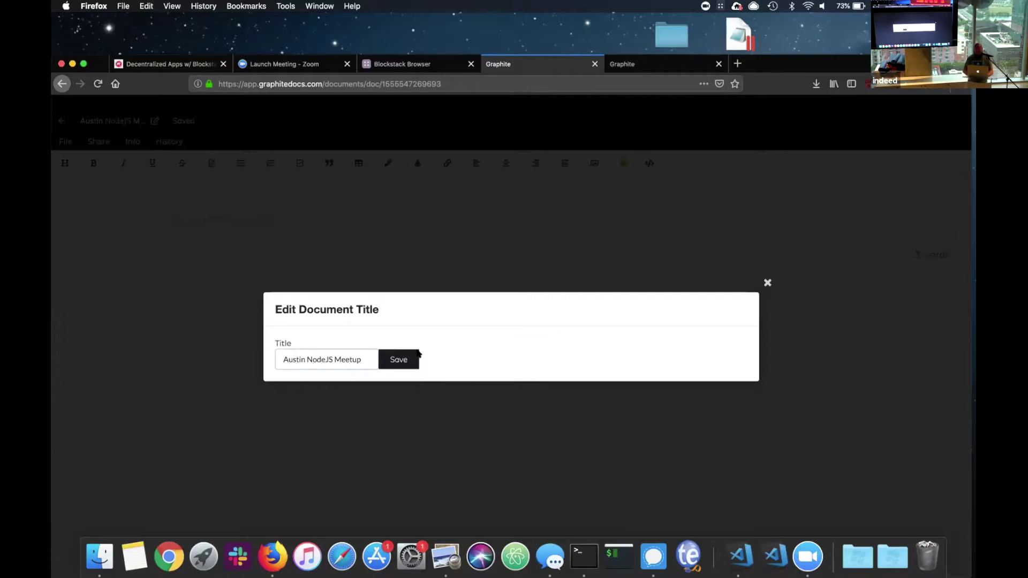
left_click(406, 361)
Step: Type 'Hello, world!' into the empty document body
left_click(211, 218)
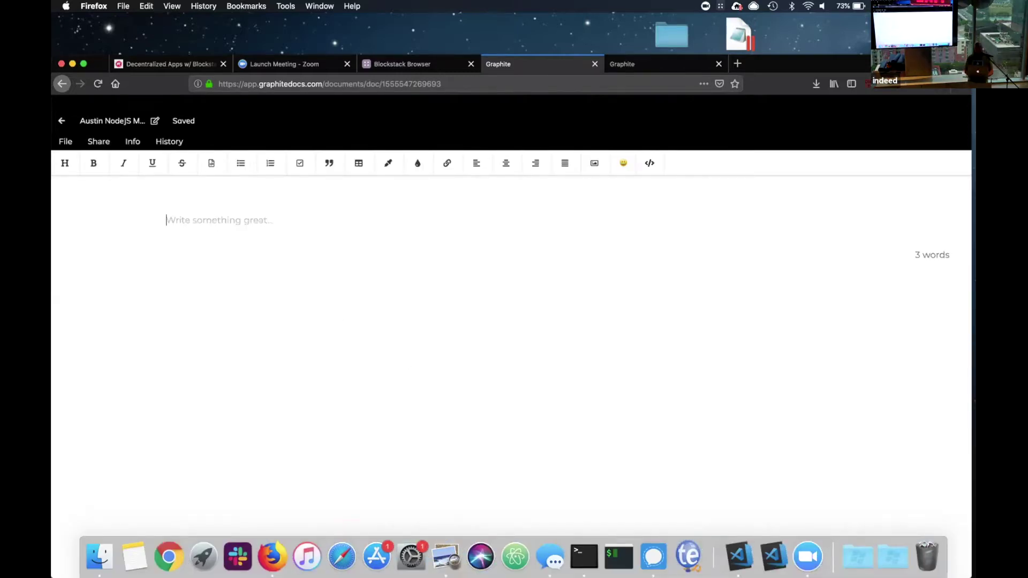
type("Hello, world!")
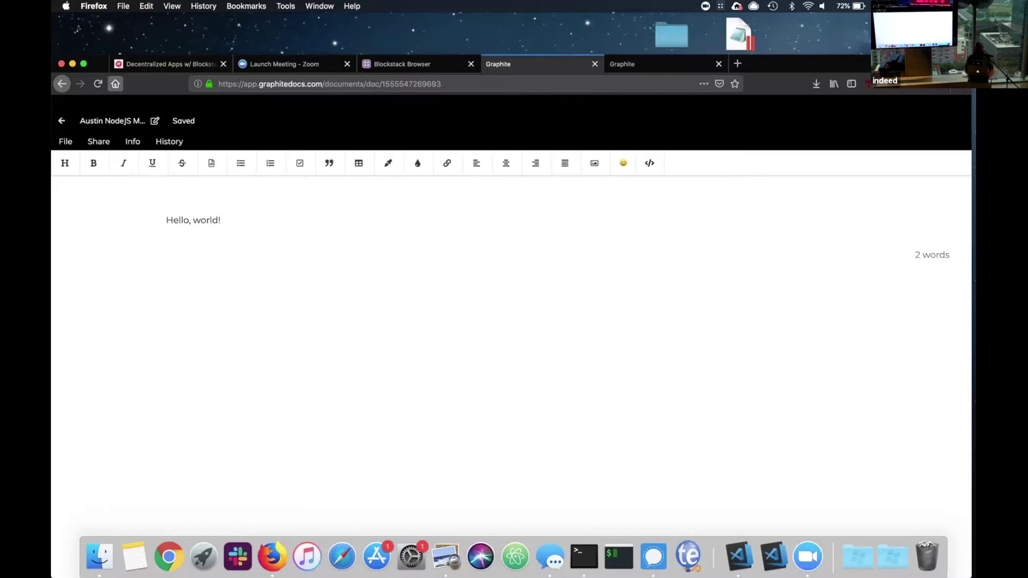
Step: Go back to the Documents list, now 12 documents with 'Austin NodeJS Meetup' on top
left_click(61, 121)
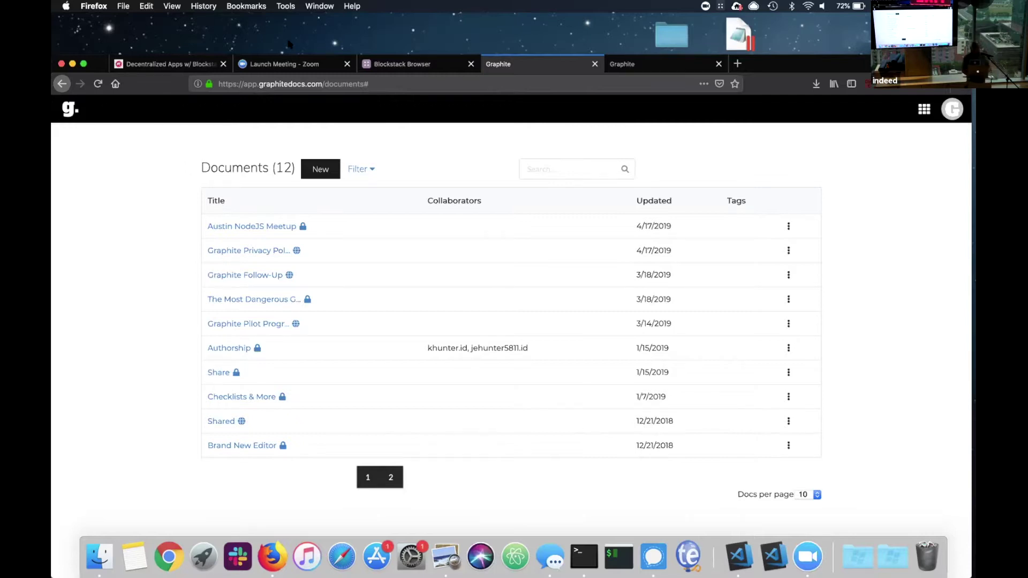
Step: Close the duplicate Graphite tab and the Blockstack Browser tab, leaving the 12-document list open
middle_click(646, 60)
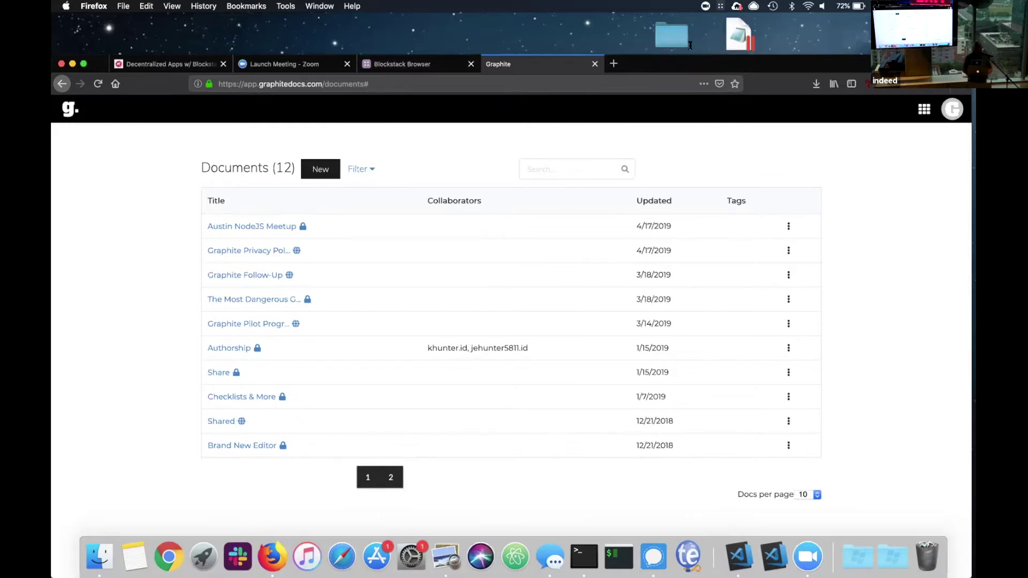
left_click(464, 66)
left_click(471, 64)
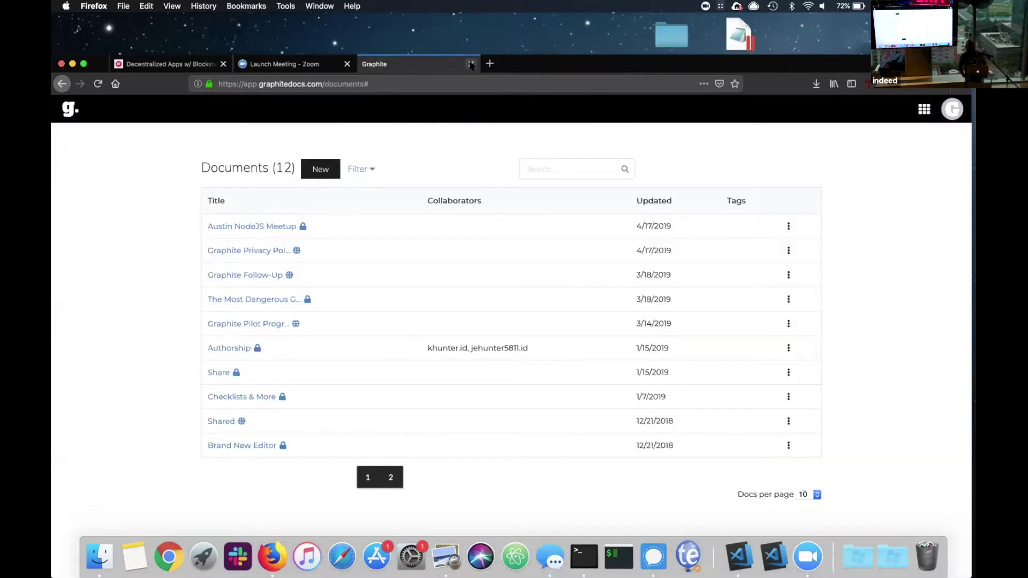